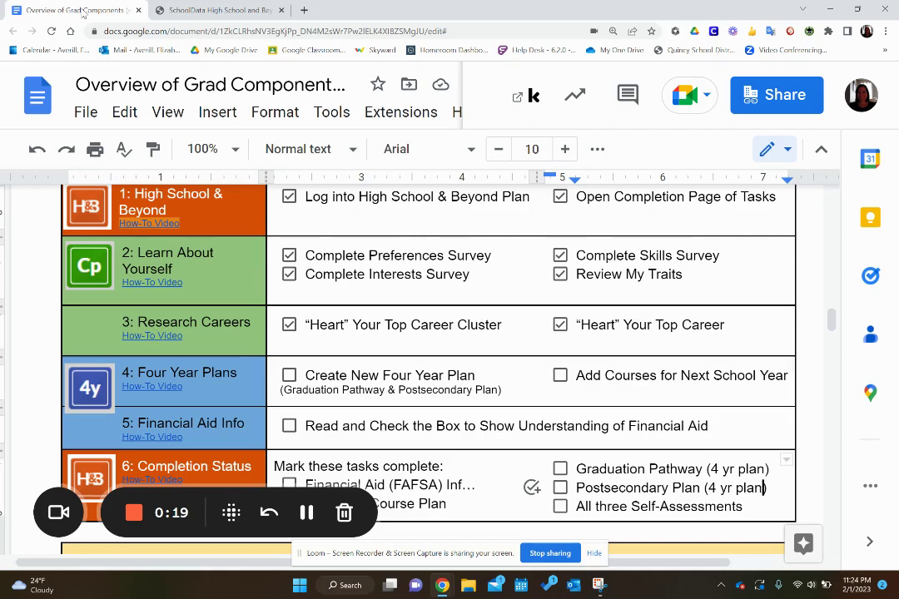
Step: Switch from the Google Docs checklist to the High School and Beyond student home page
click(215, 10)
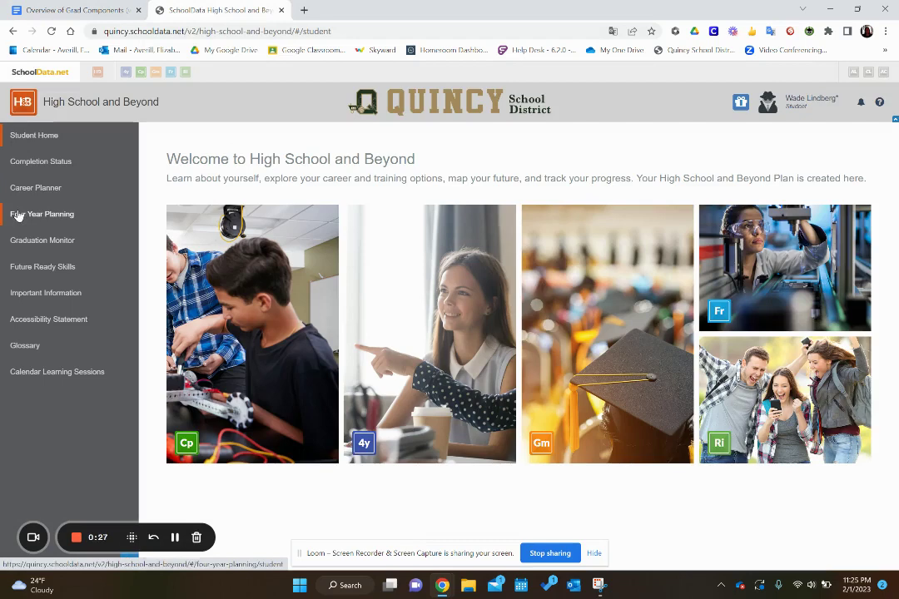
Step: Open a blank Create New Plan form under Four Year Planning, dismissing the planner introduction
click(18, 215)
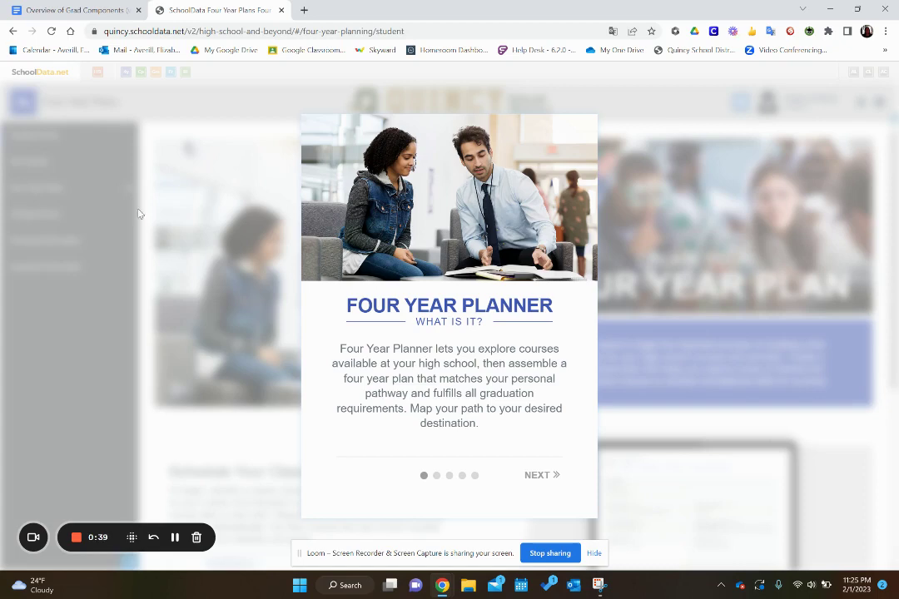
click(205, 250)
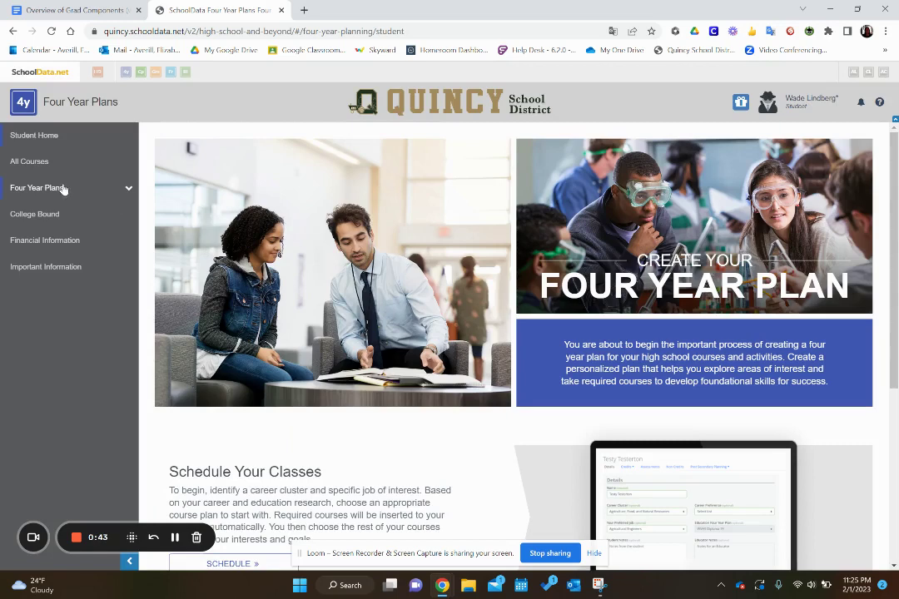
click(130, 190)
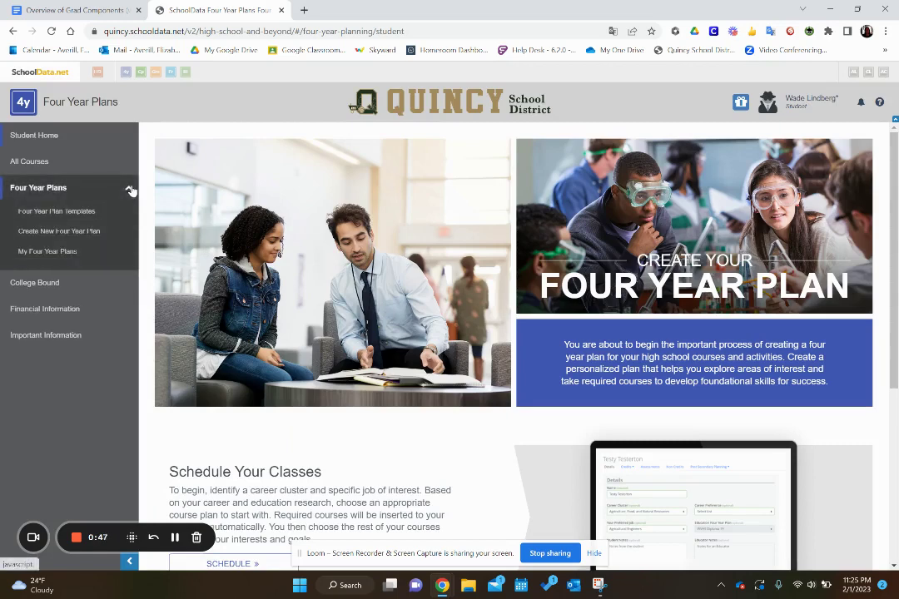
click(84, 235)
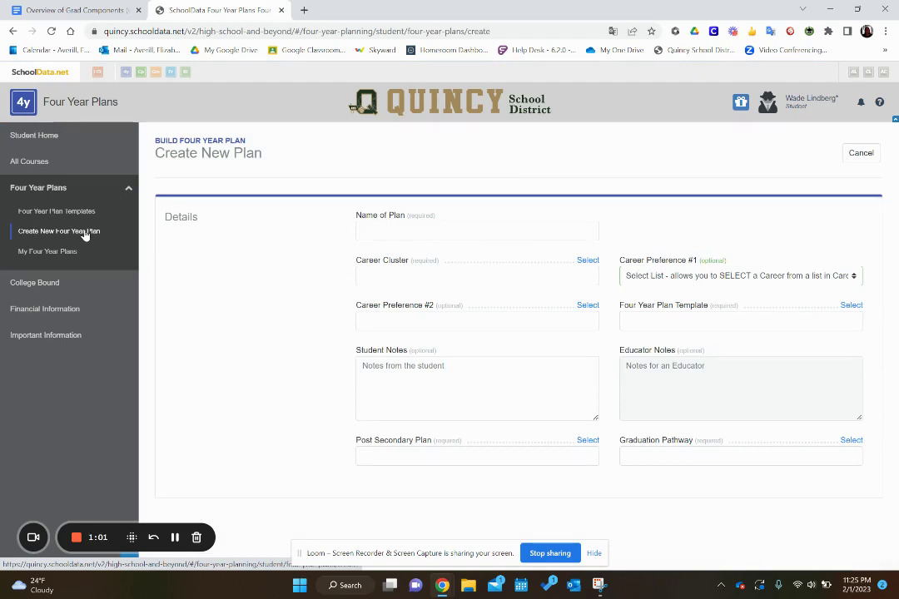
Step: Enter the student's full name followed by 'Plan' as the Name of Plan
click(367, 227)
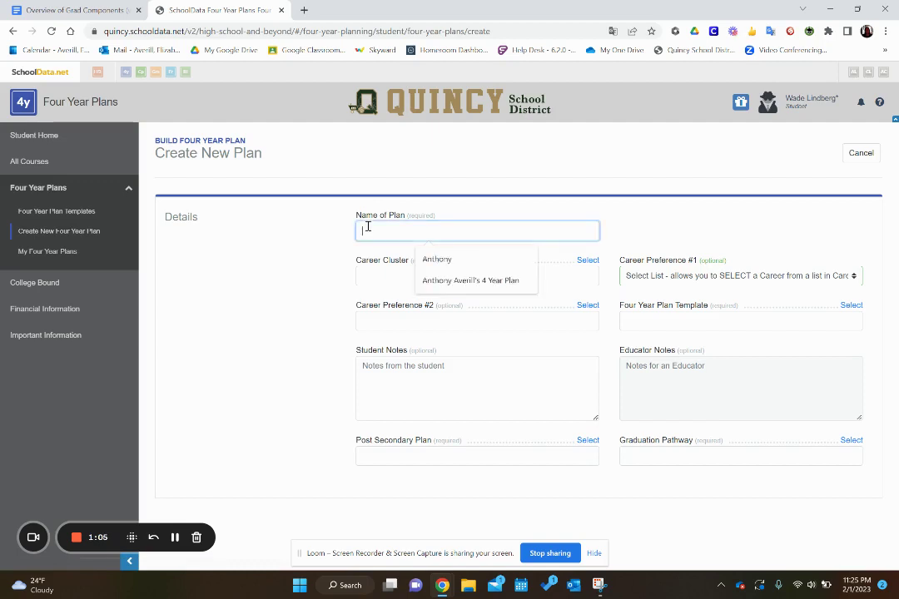
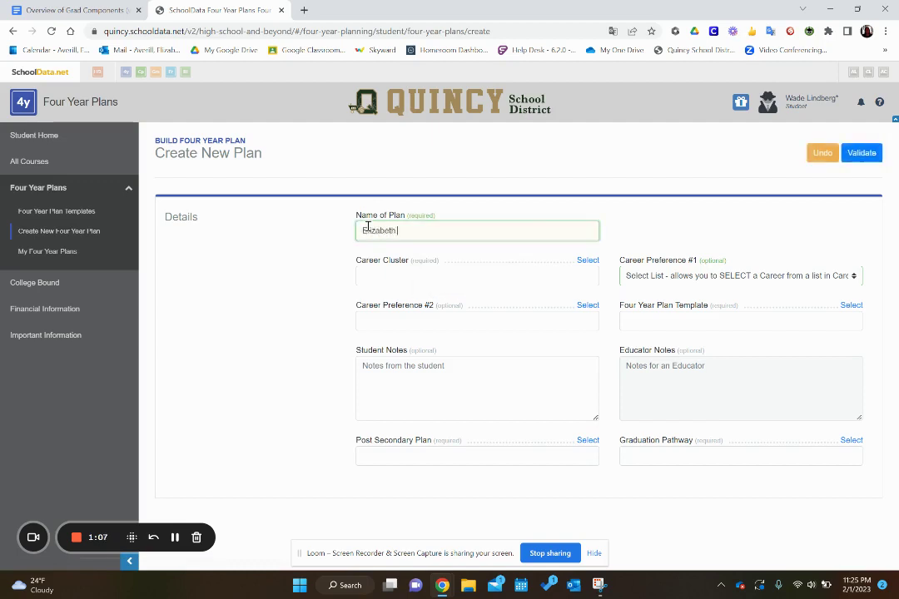
Step: Check Information Technology as Career Cluster and pick Computer Programmers from the career preference list
click(586, 262)
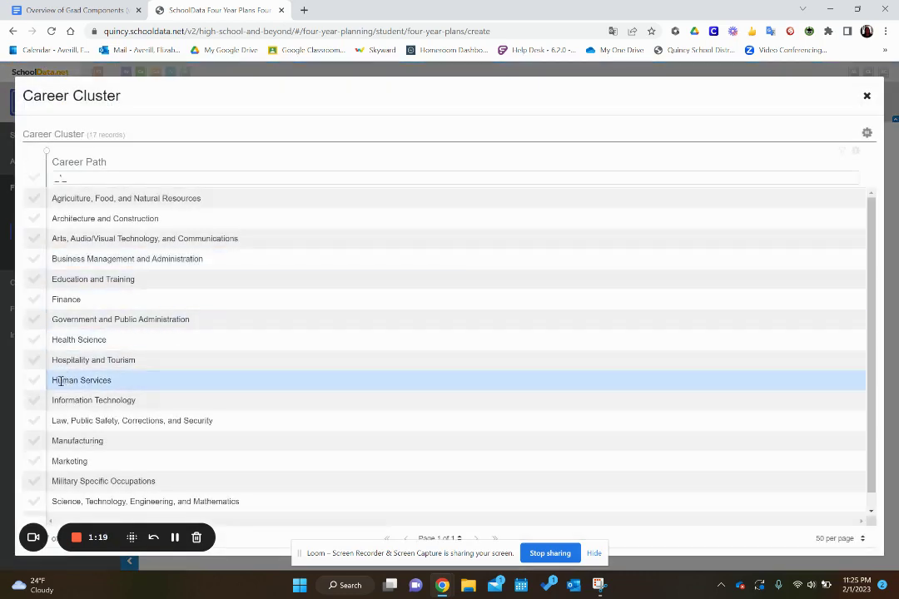
click(33, 400)
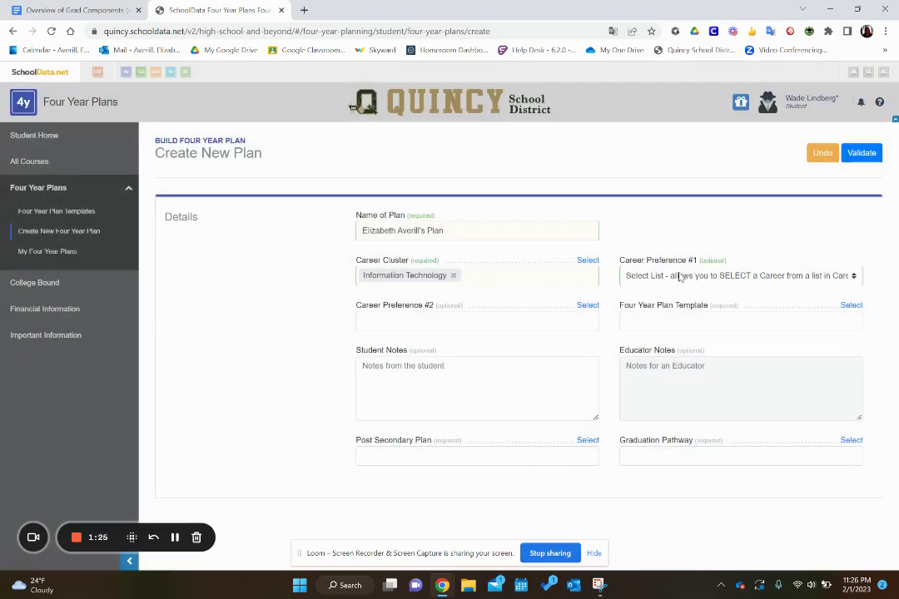
click(678, 277)
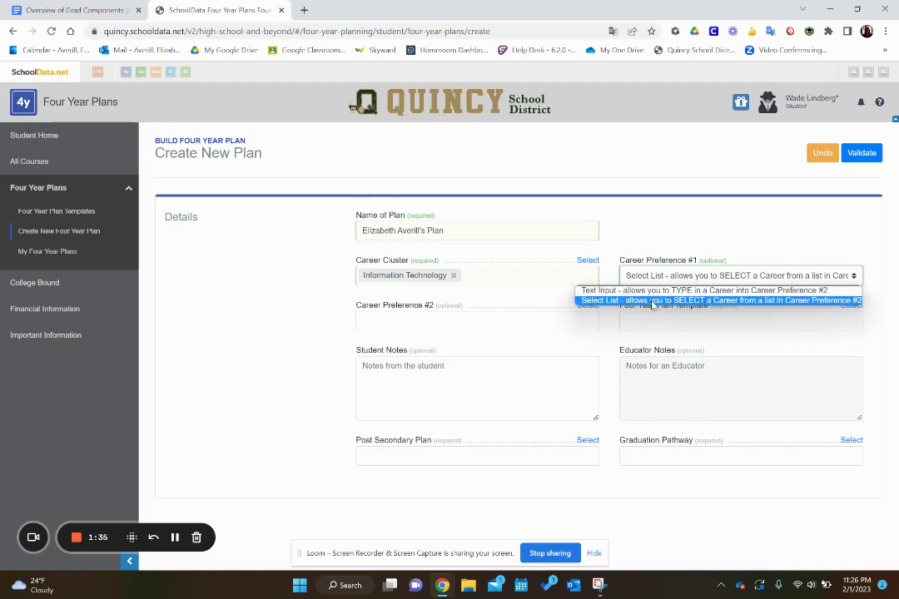
click(652, 302)
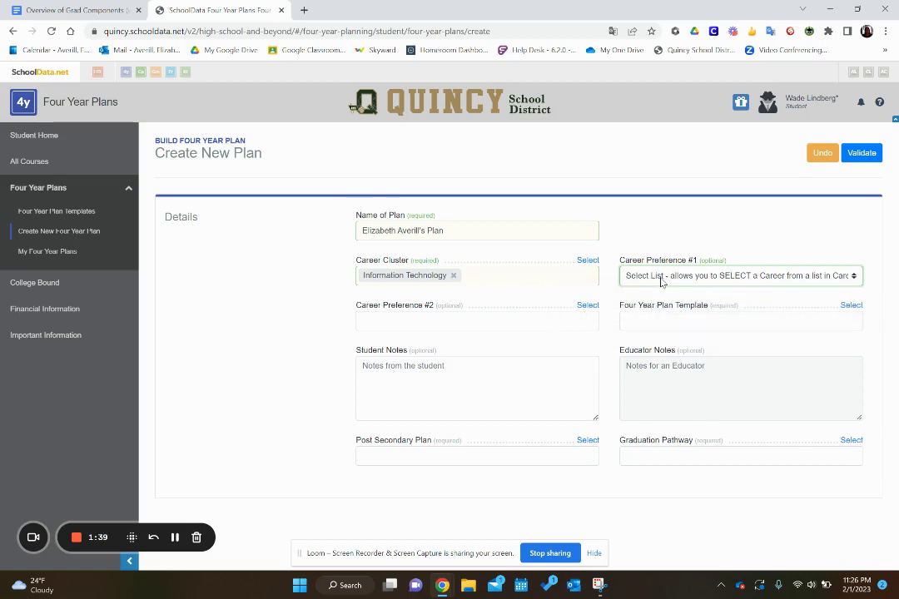
click(662, 282)
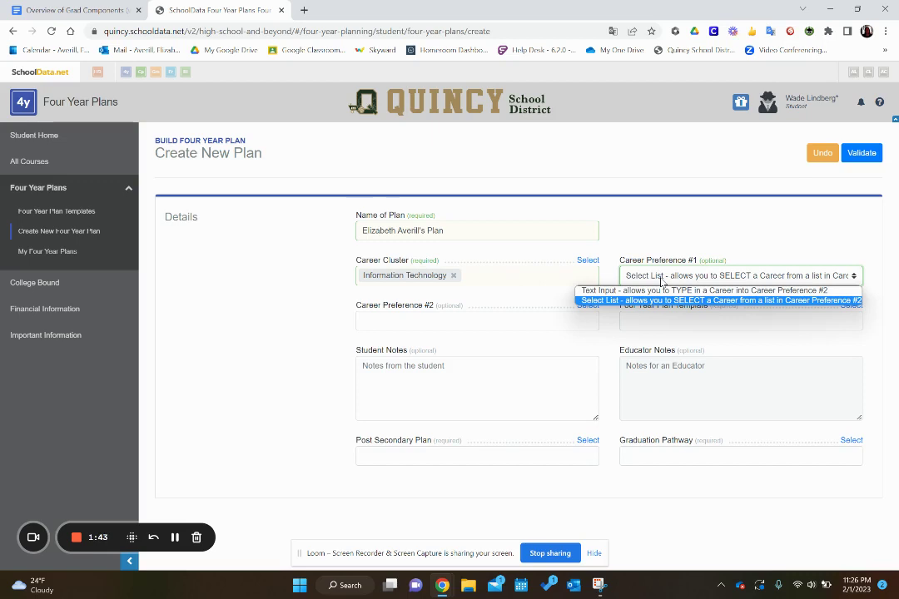
click(438, 322)
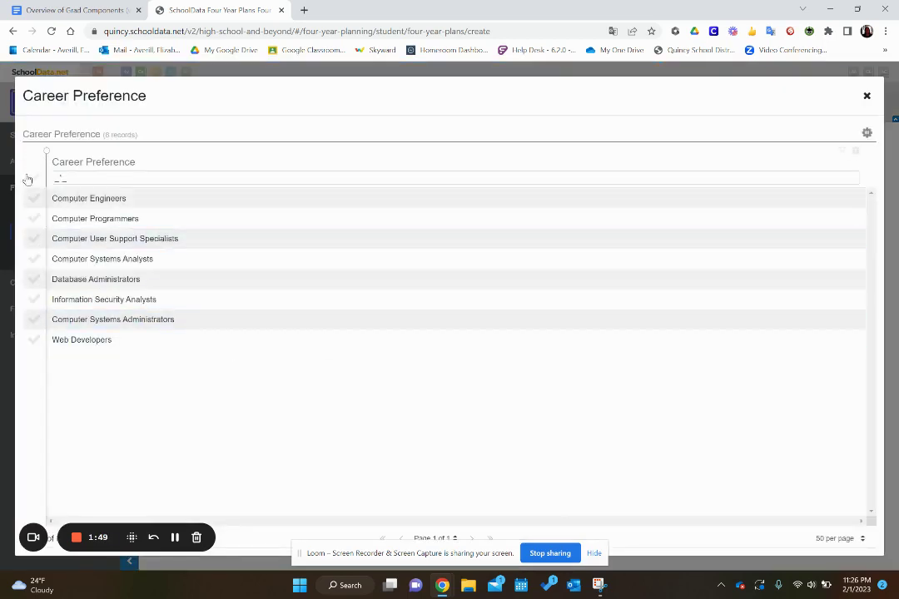
click(36, 220)
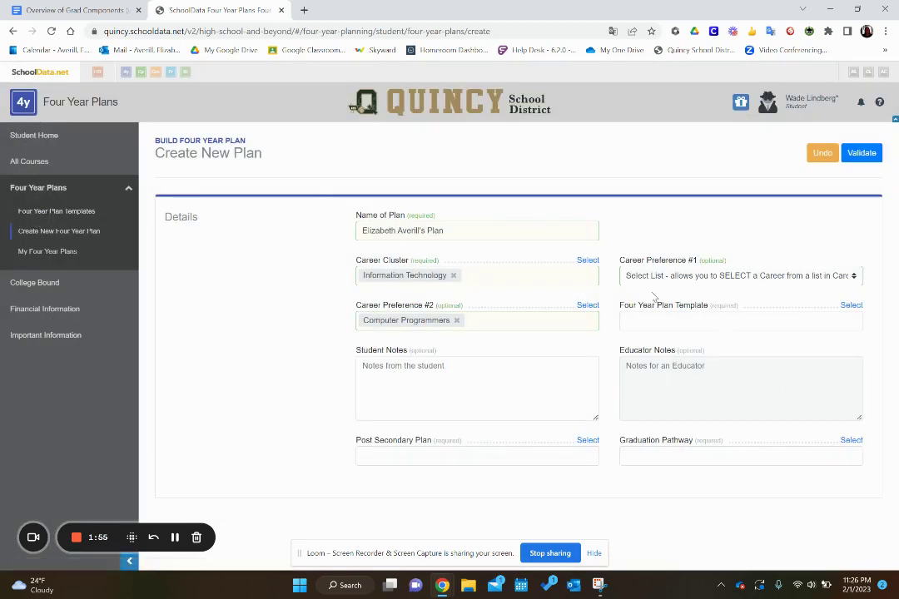
Step: Choose the Quincy High School Graduating Class of 2025 (Active) template and open Post Secondary Plan options
click(852, 306)
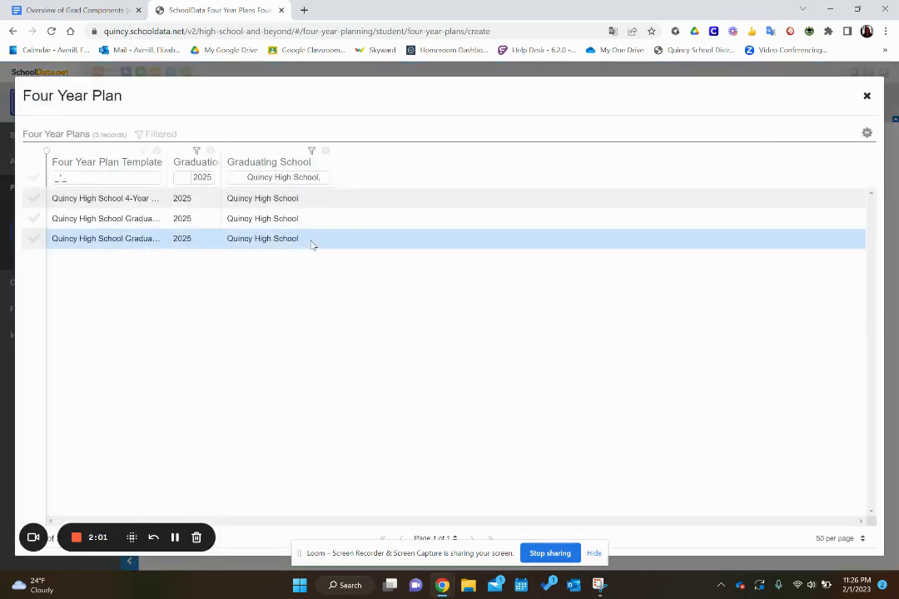
drag(167, 153, 216, 164)
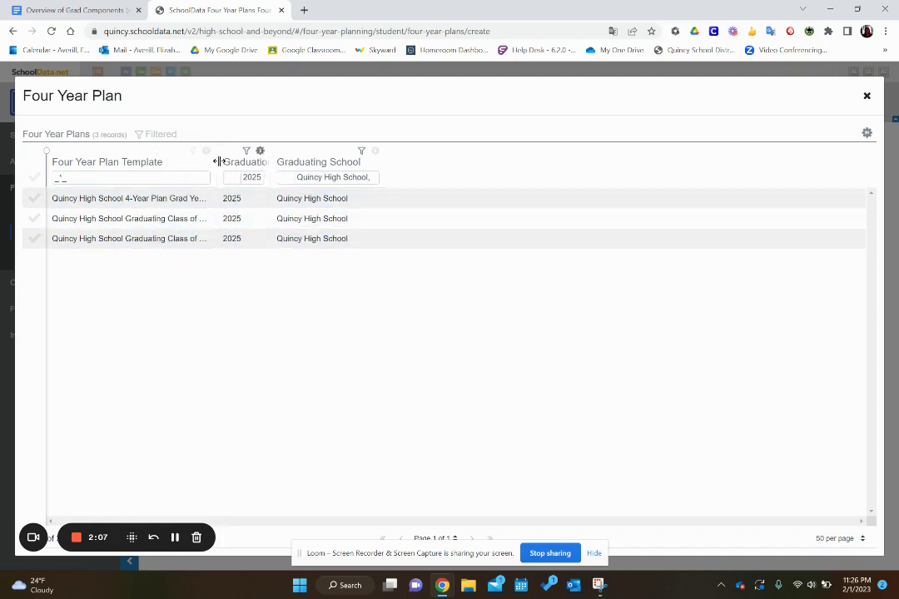
drag(216, 161, 343, 155)
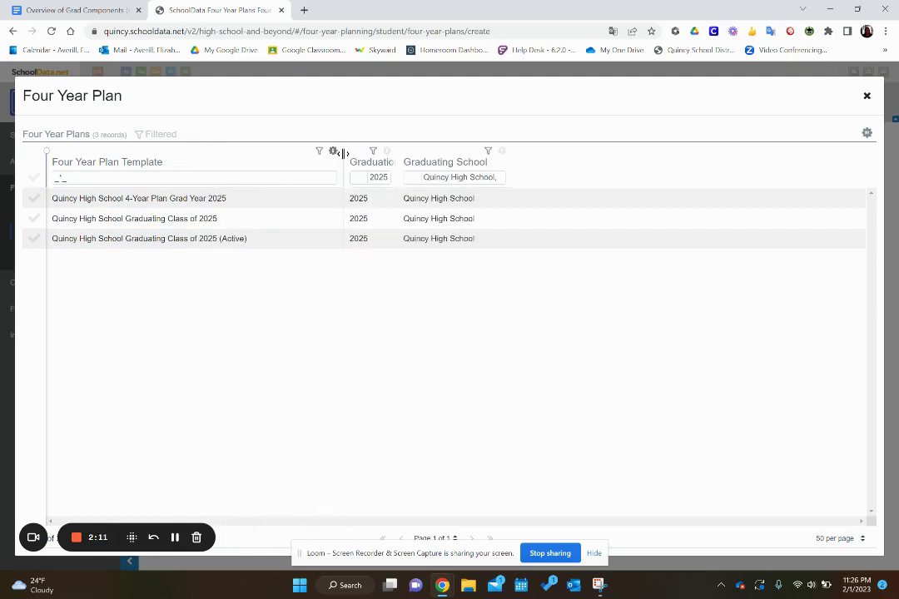
click(34, 241)
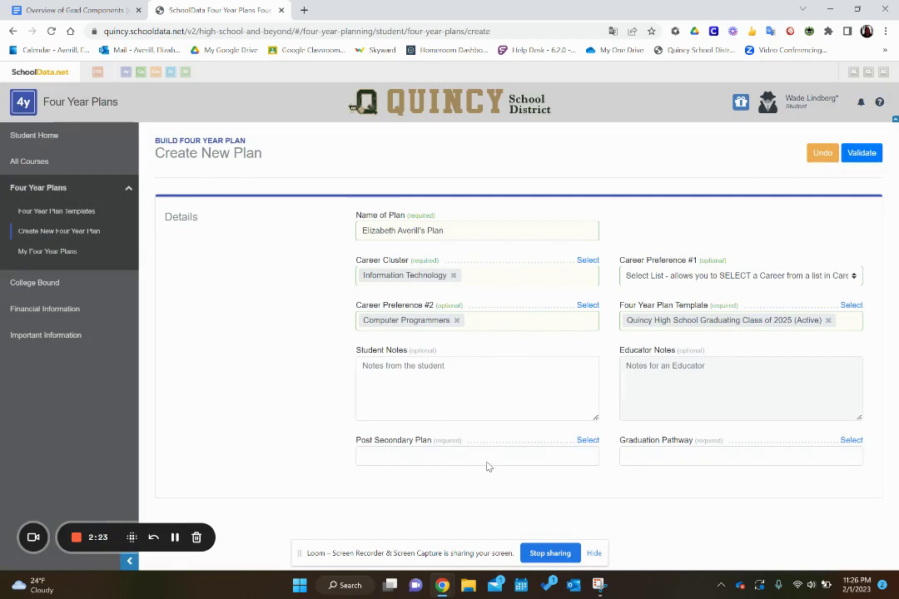
click(587, 440)
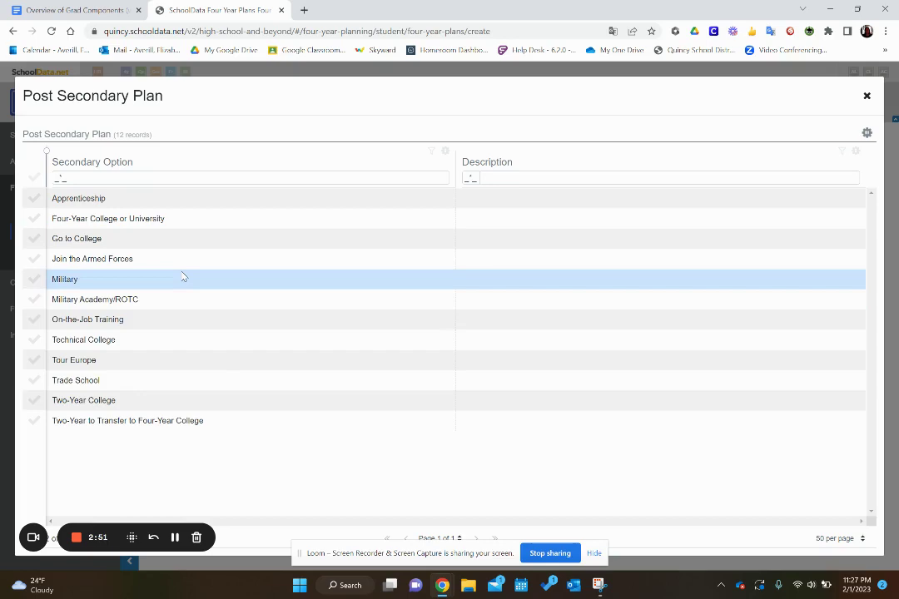
Step: Set Post Secondary Plan to Four-Year College or University and open the Graduation Pathway list
click(34, 218)
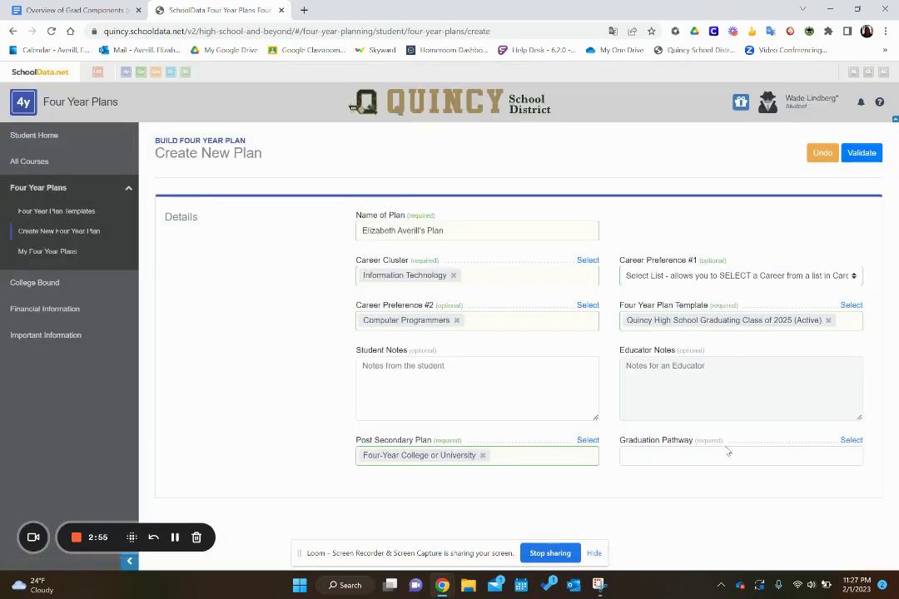
click(852, 440)
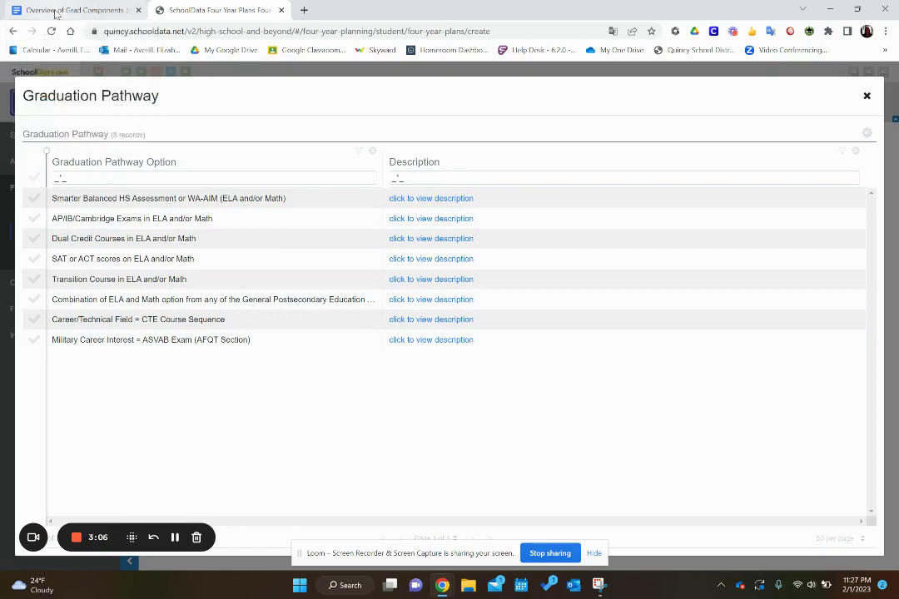
click(55, 12)
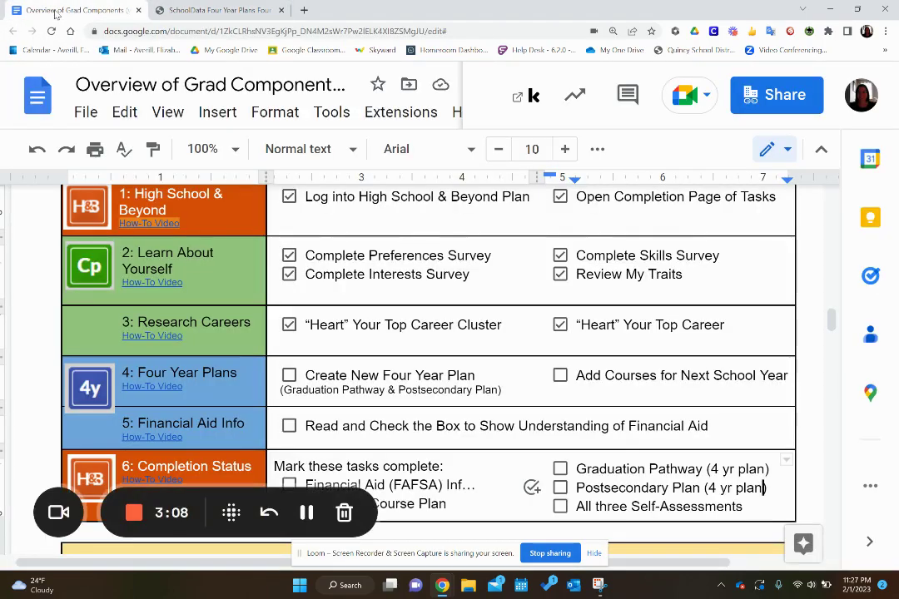
Step: Scroll the Overview of Grad Components doc to read the Pathway #3 CTE course lists and clusters
scroll(428, 349, down, 7)
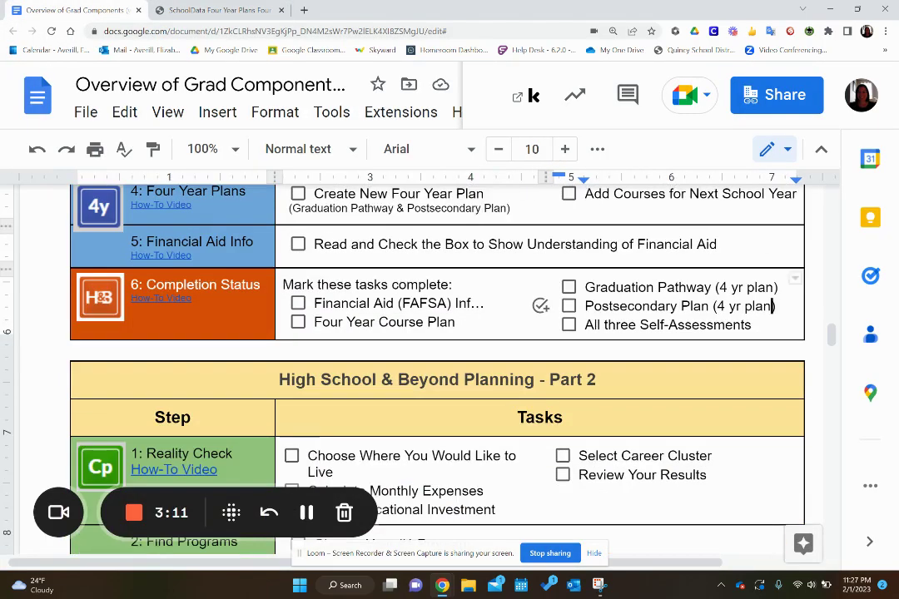
scroll(428, 350, down, 3)
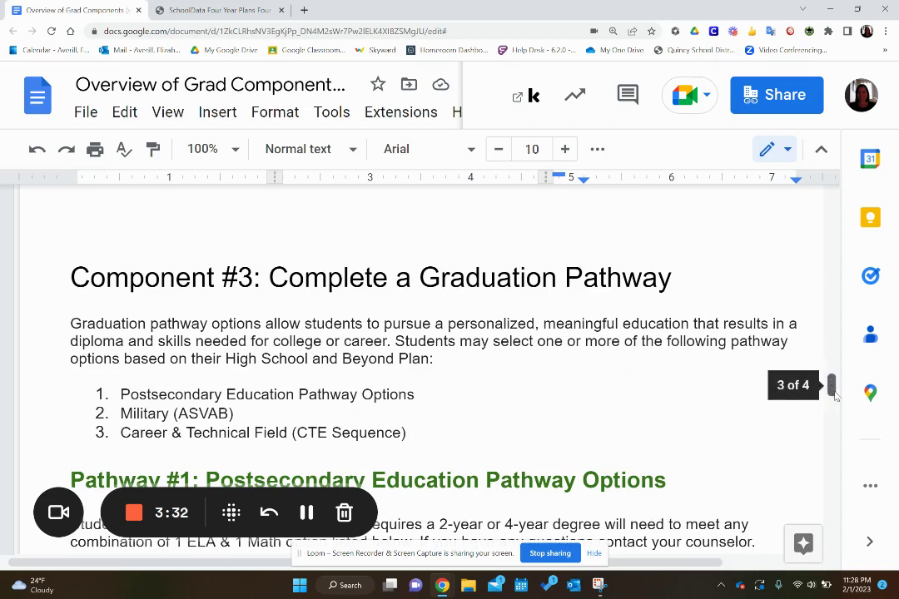
drag(831, 385, 869, 475)
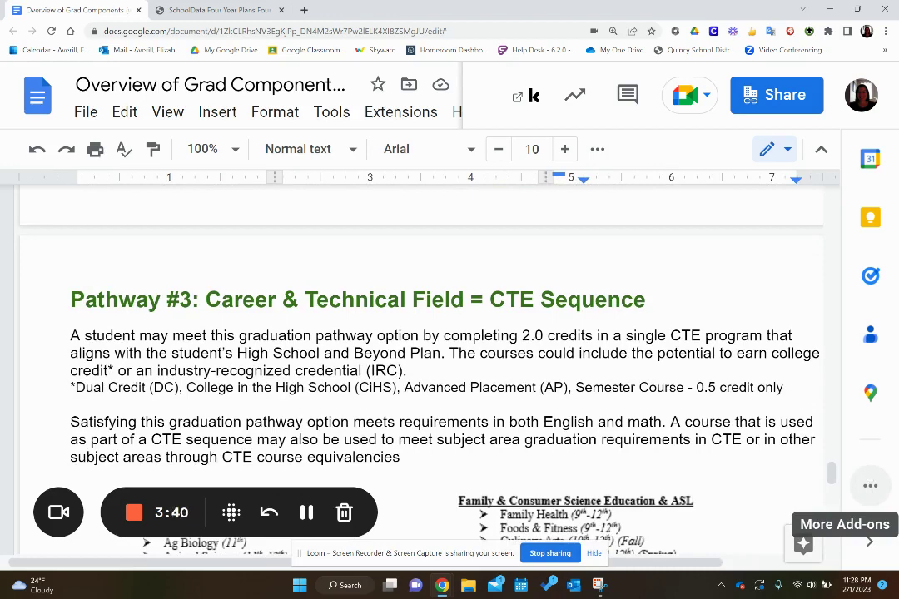
scroll(421, 369, down, 5)
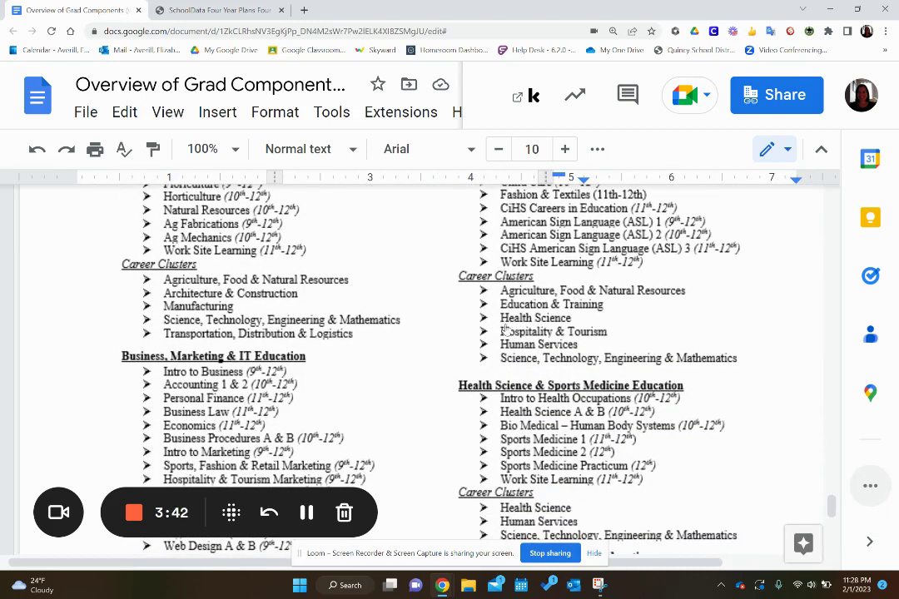
scroll(369, 343, down, 3)
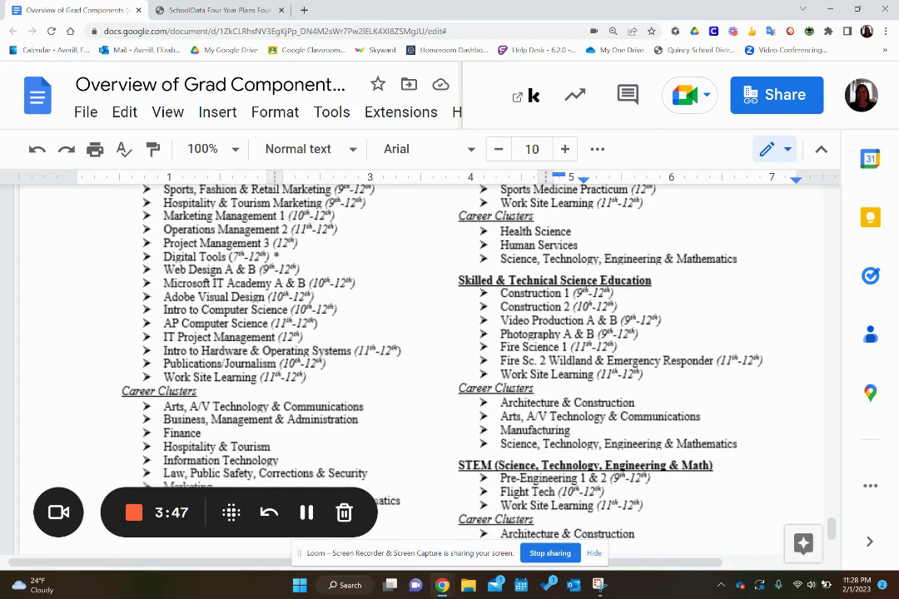
scroll(154, 433, down, 1)
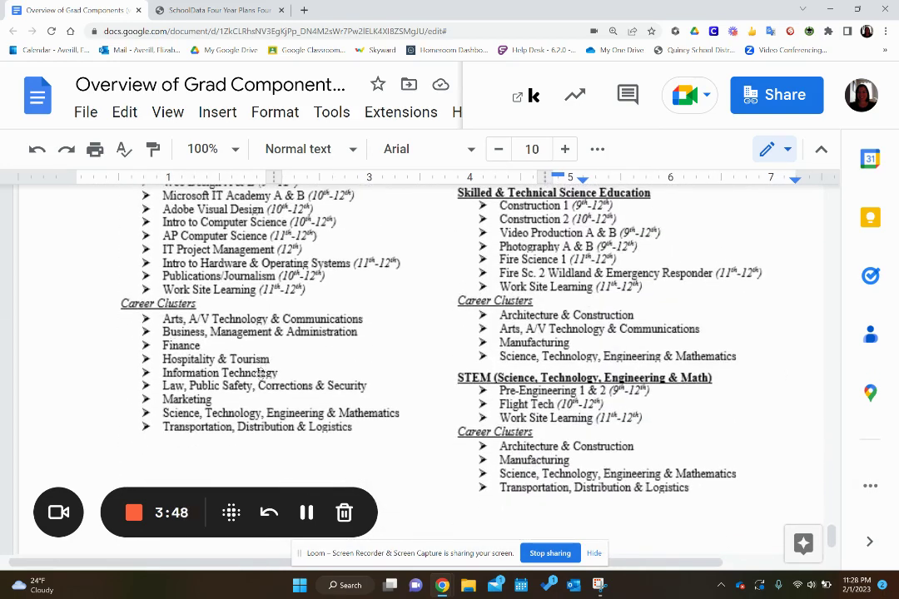
scroll(260, 373, up, 3)
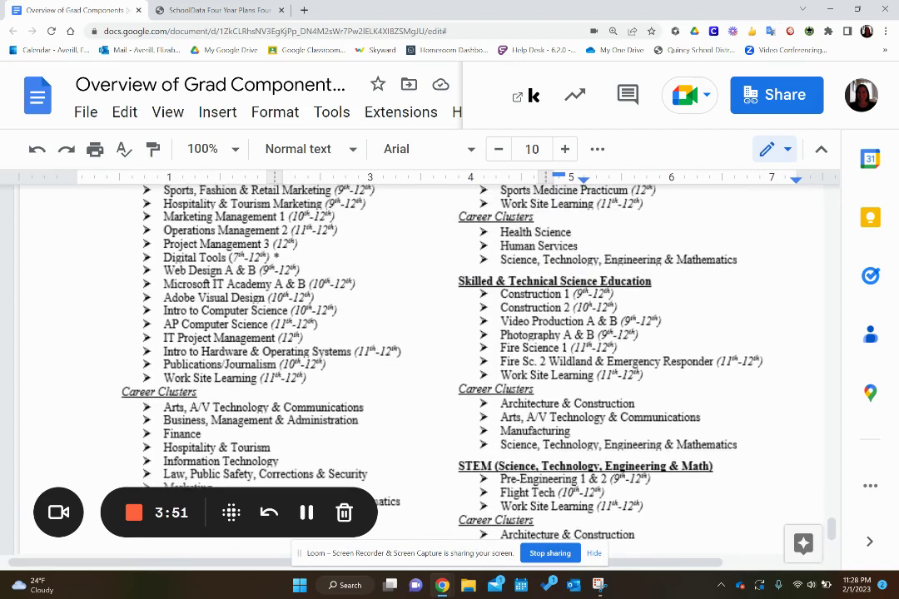
scroll(403, 333, up, 1)
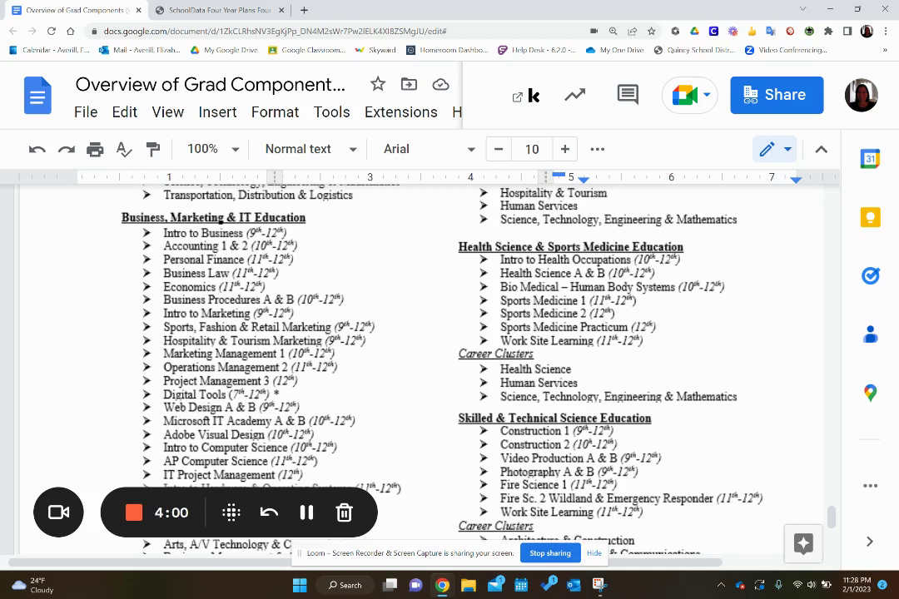
scroll(428, 366, down, 2)
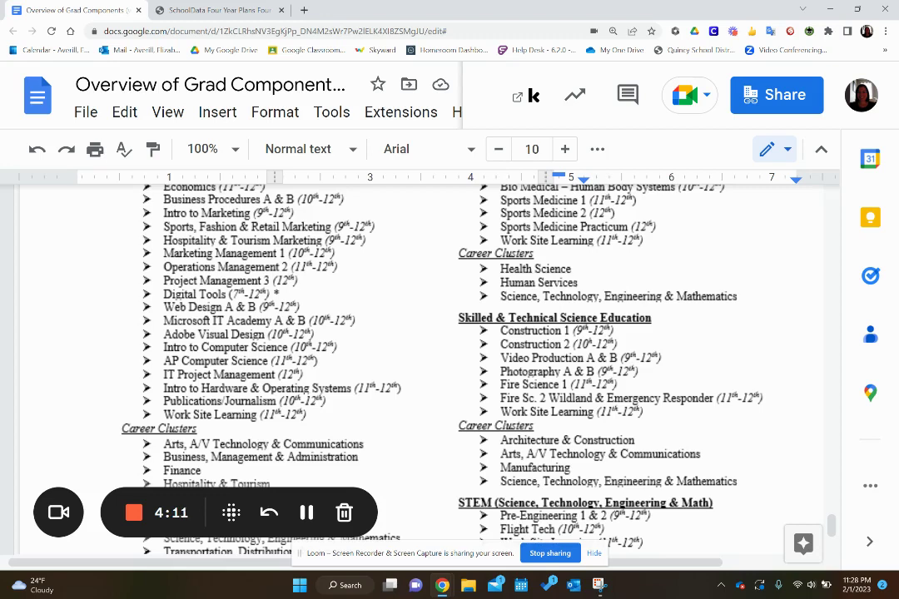
Step: Choose Career/Technical Field = CTE Course Sequence as Graduation Pathway and save the plan
click(215, 12)
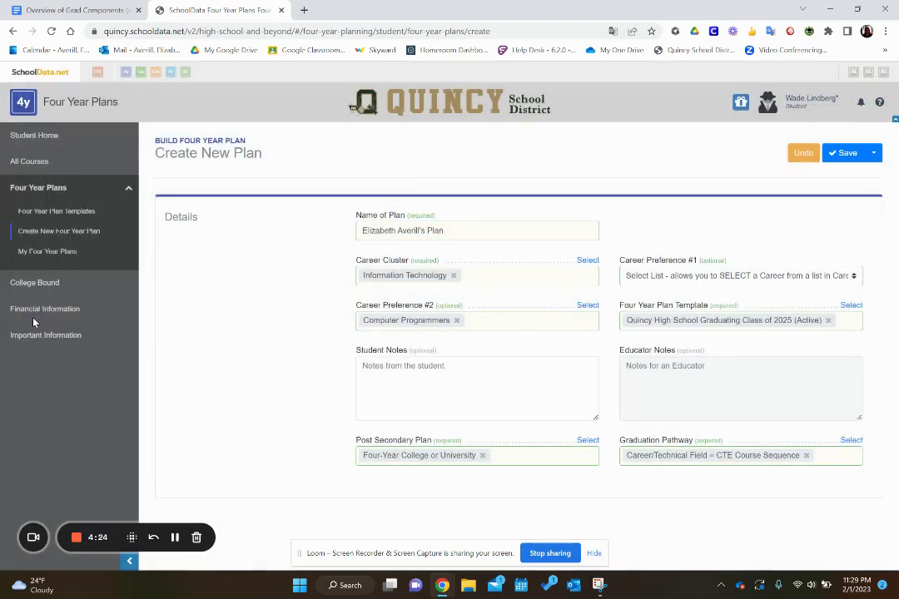
click(34, 320)
click(843, 155)
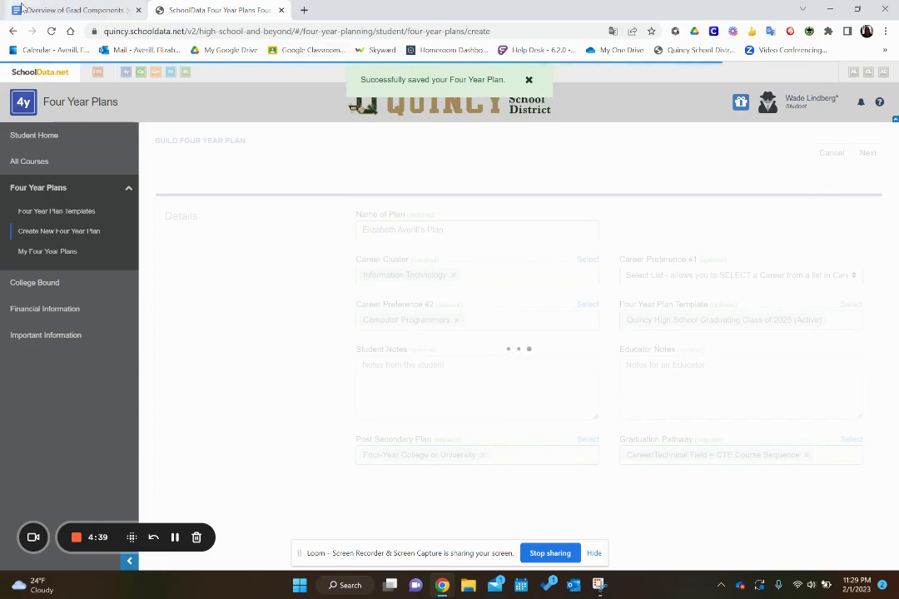
click(64, 15)
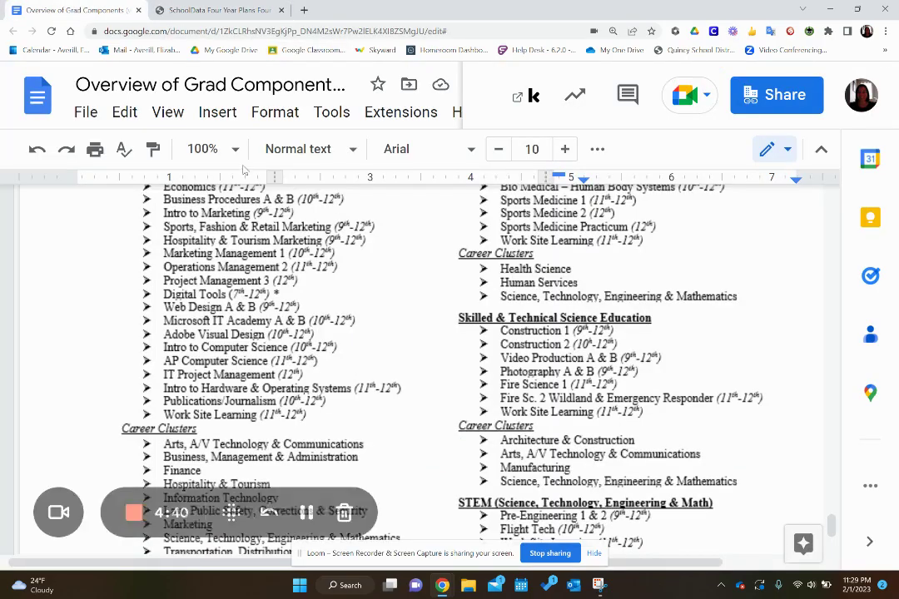
Step: Tick the Create New Four Year Plan checkbox in the Four Year Plans checklist row
scroll(322, 245, up, 5)
scroll(416, 366, up, 20)
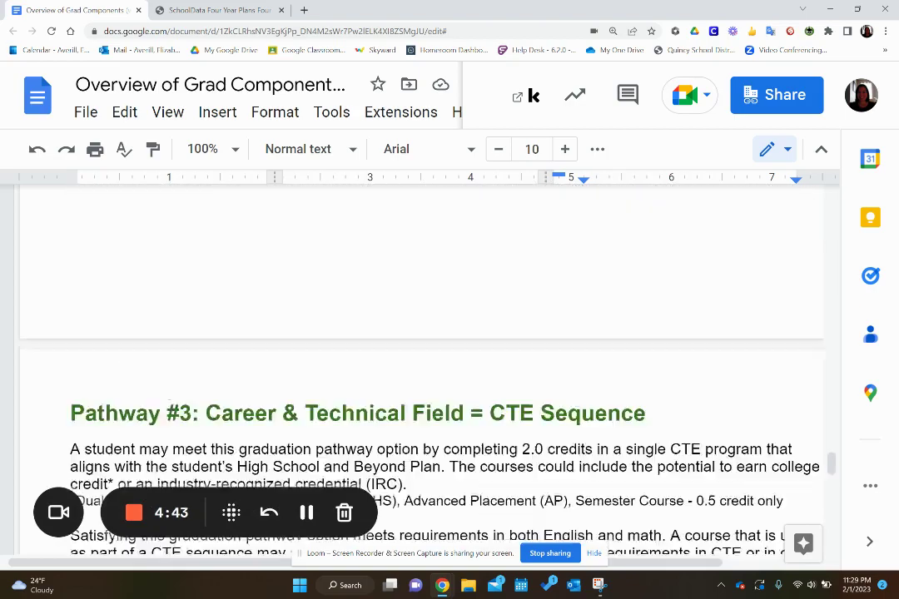
scroll(416, 366, up, 10)
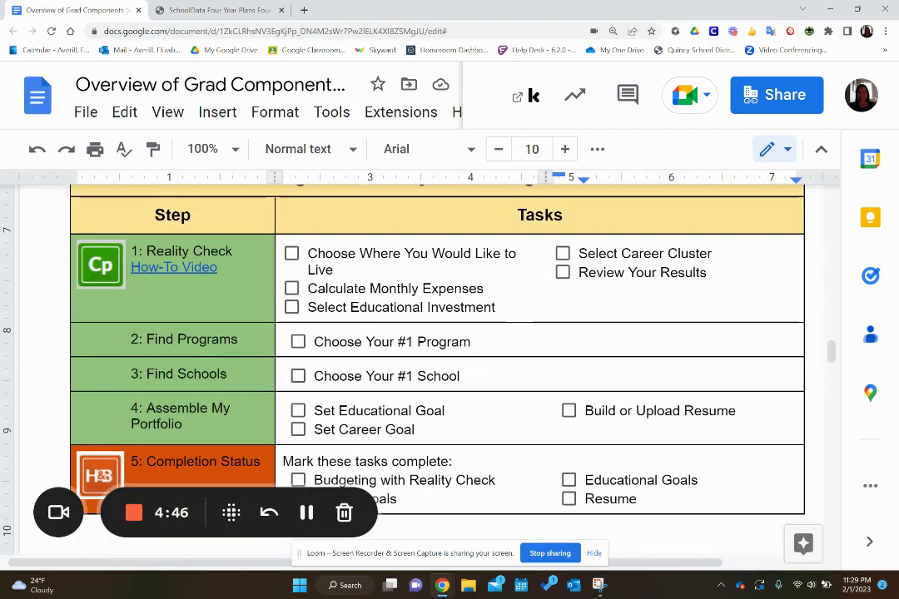
scroll(774, 359, up, 4)
scroll(122, 261, up, 2)
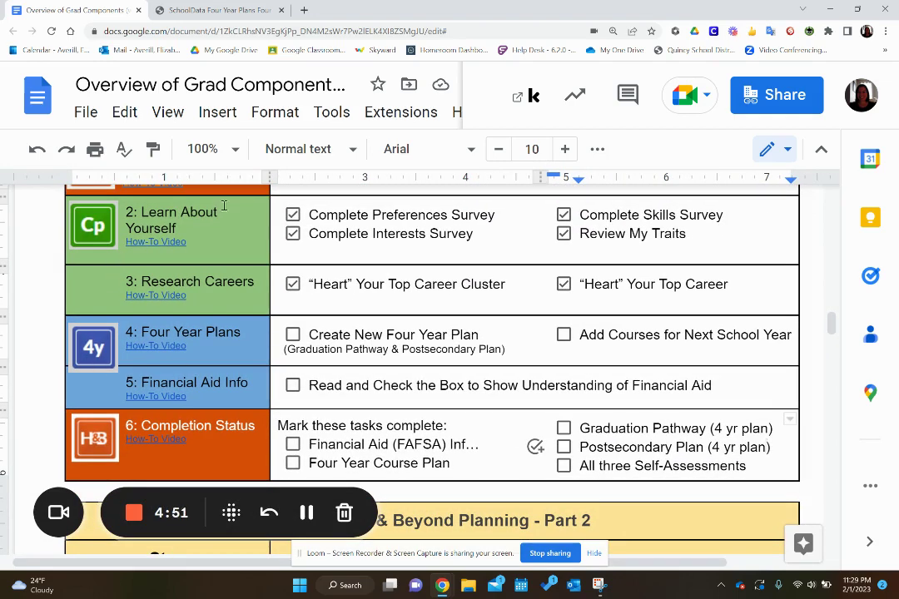
click(293, 335)
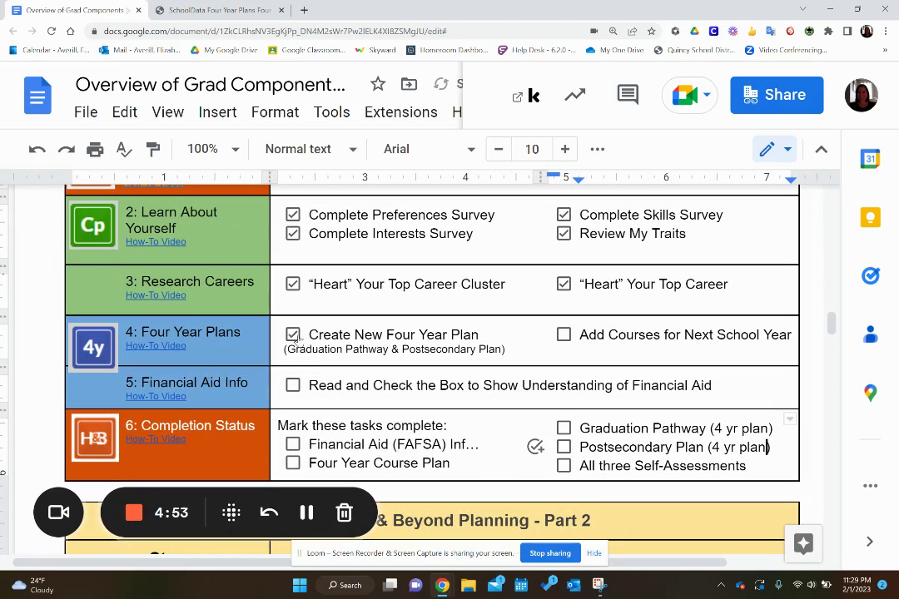